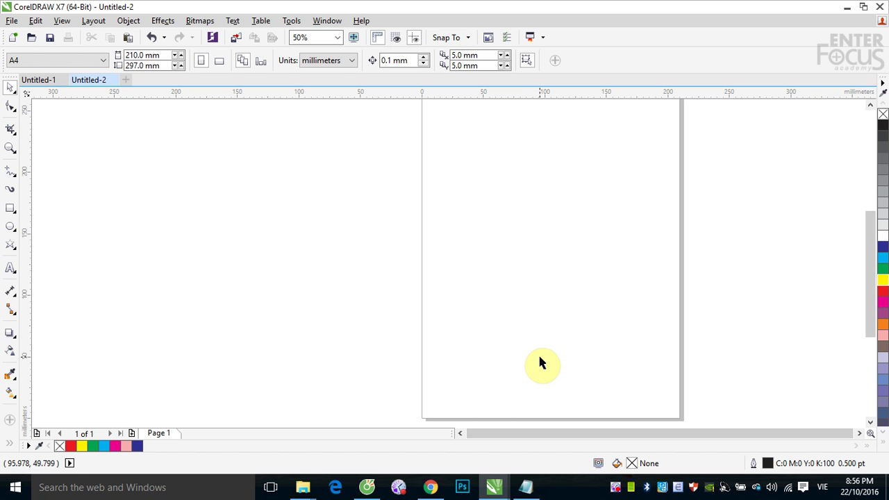
Draw three overlapping, diagonally staggered squares about 61, 68 and 66 mm wide, filled red, cyan and yellow in that order
left_click(11, 209)
left_click_drag(444, 168, 521, 245)
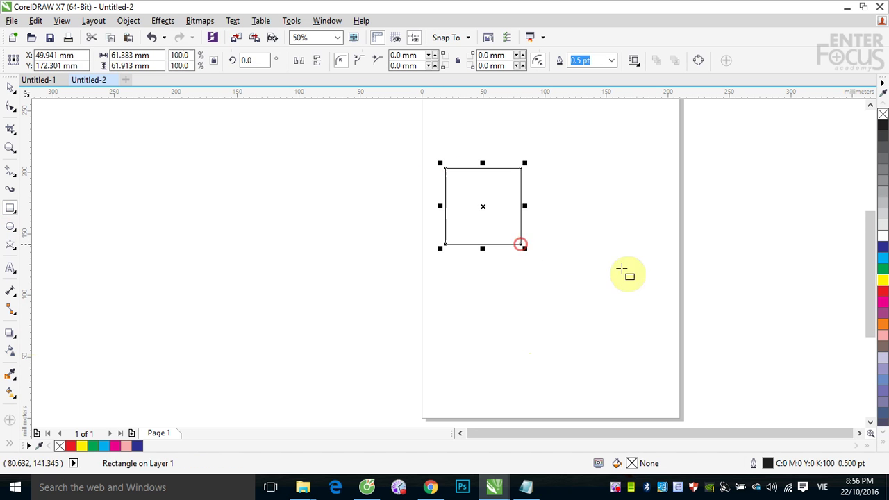
left_click(883, 292)
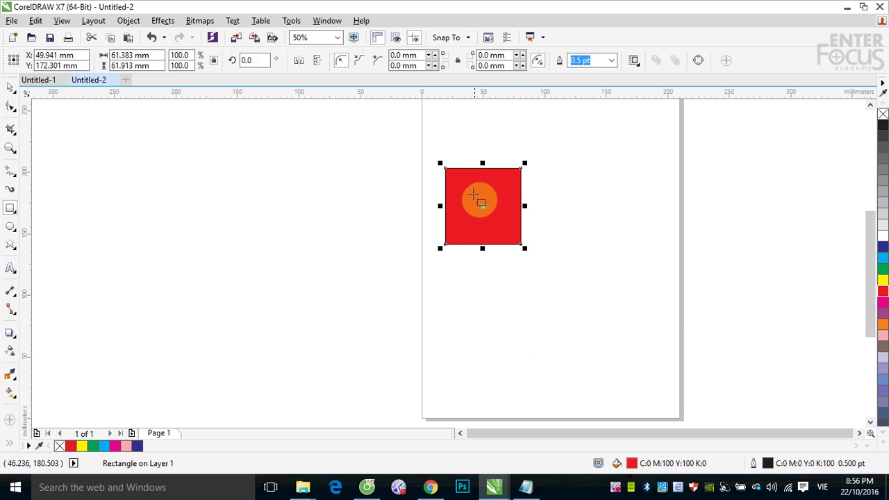
left_click_drag(473, 194, 557, 279)
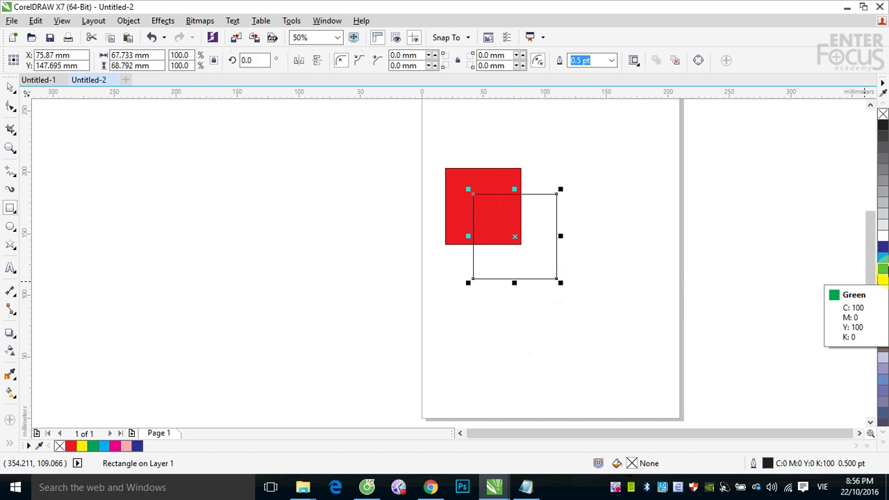
left_click(883, 258)
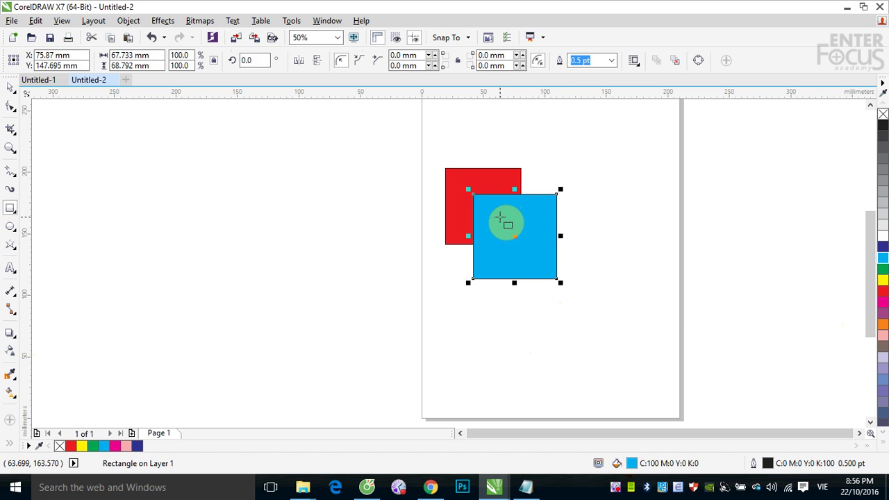
left_click_drag(498, 217, 581, 301)
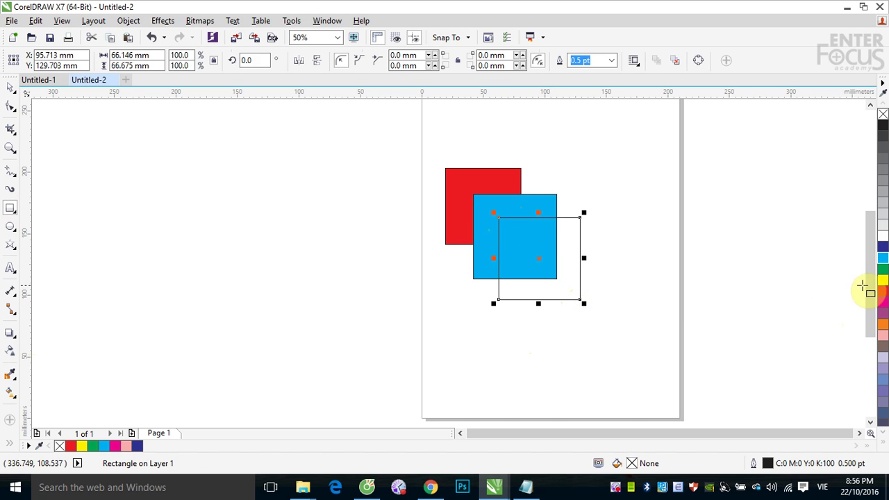
left_click(883, 280)
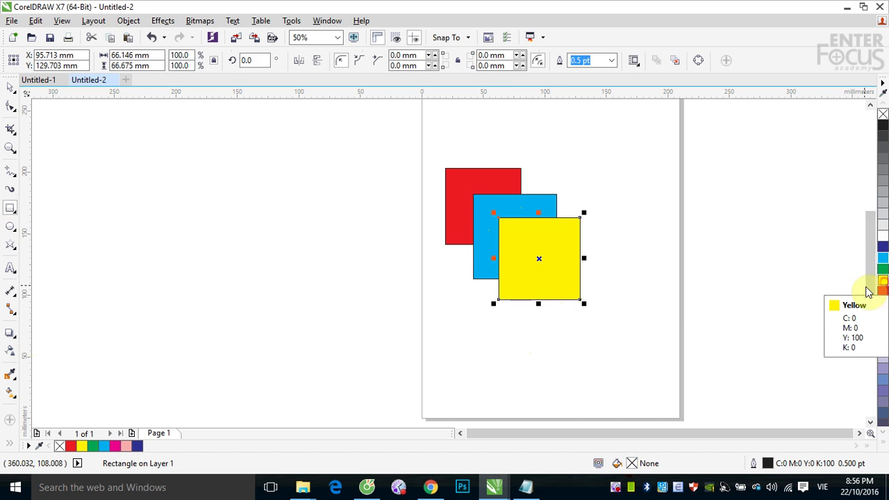
Shift the yellow square slightly down and to the right, and send it back one so it sits behind the cyan square
left_click(14, 94)
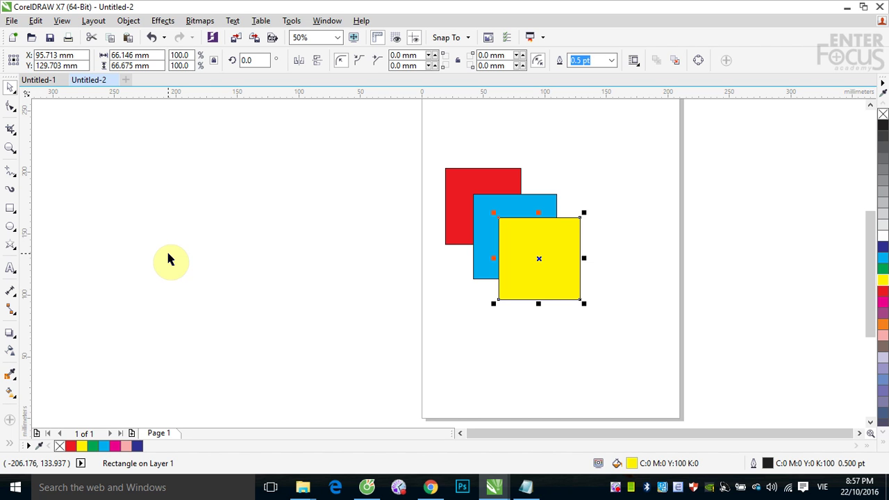
left_click(602, 191)
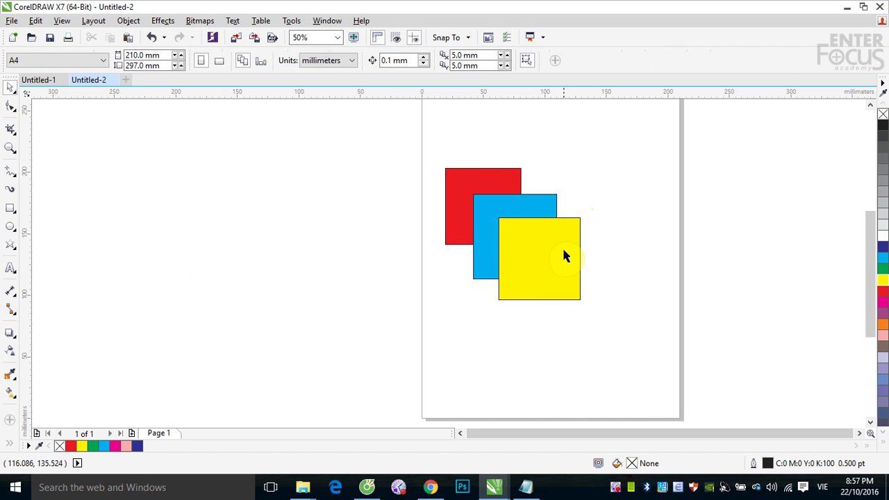
left_click(564, 257)
left_click_drag(562, 254, 566, 273)
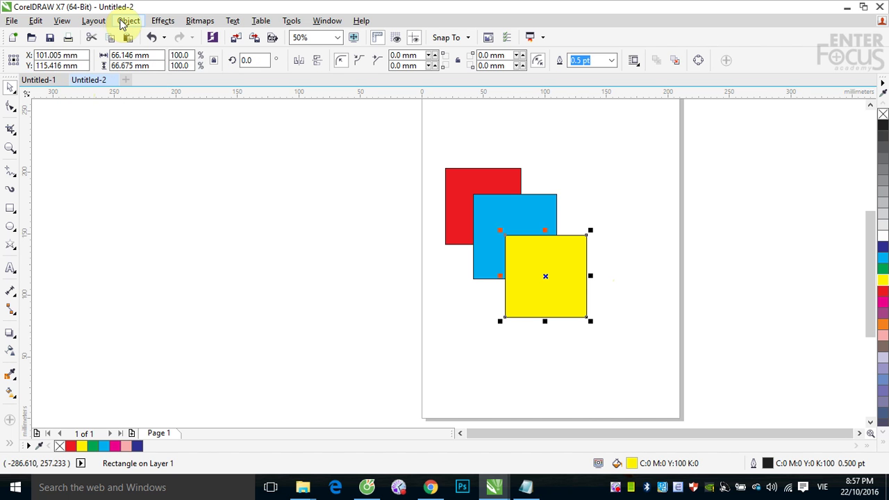
left_click(125, 21)
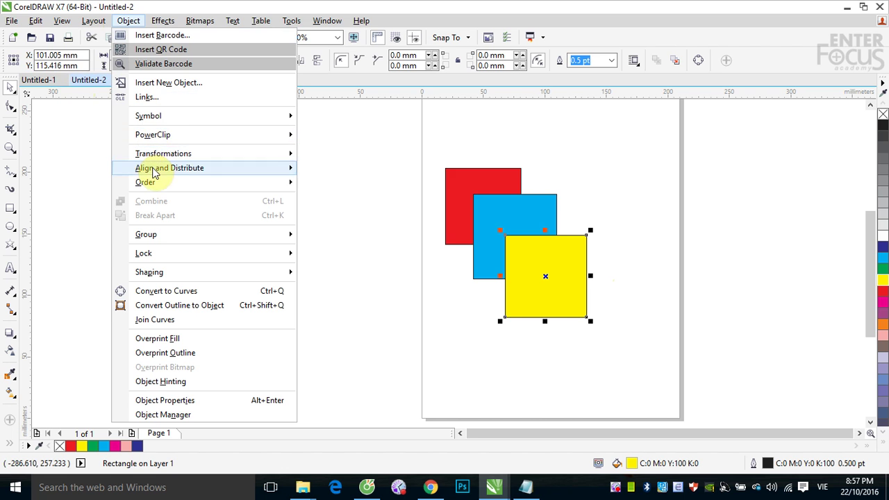
mouse_move(156, 186)
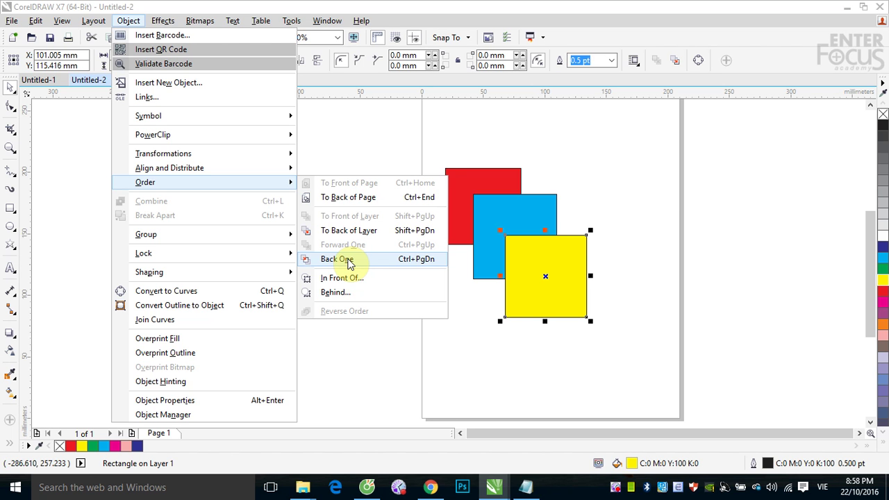
left_click(340, 260)
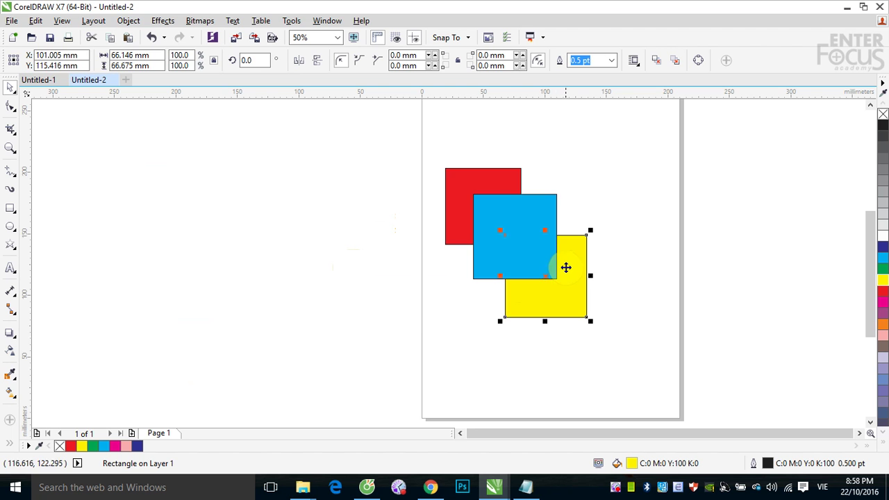
Move the yellow square up so it overlaps both the red and cyan squares, and send it back one level behind the red square
left_click_drag(565, 264, 541, 164)
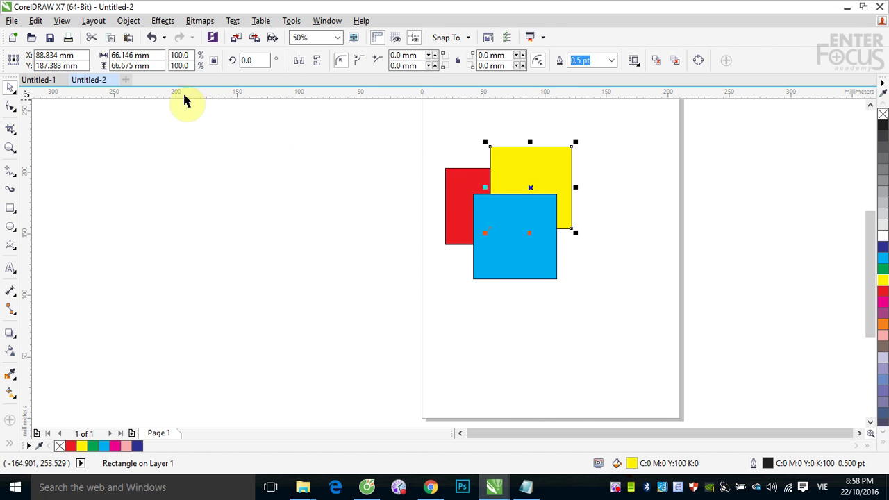
left_click(127, 21)
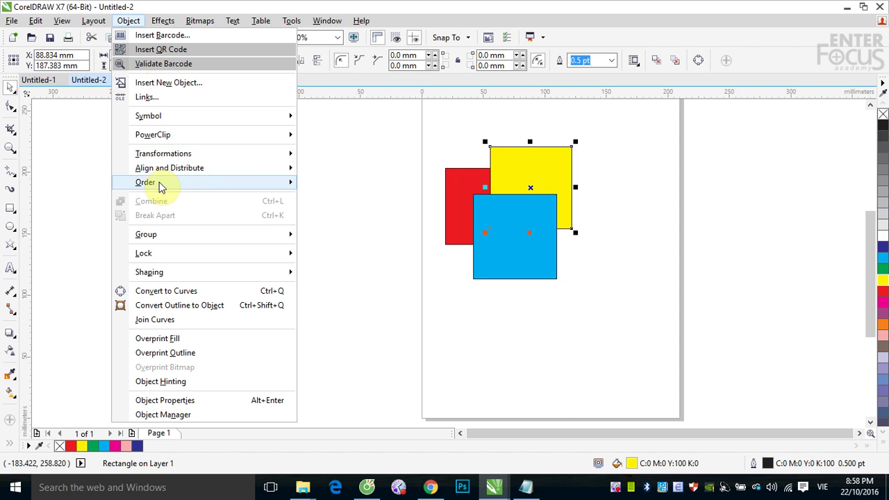
mouse_move(218, 183)
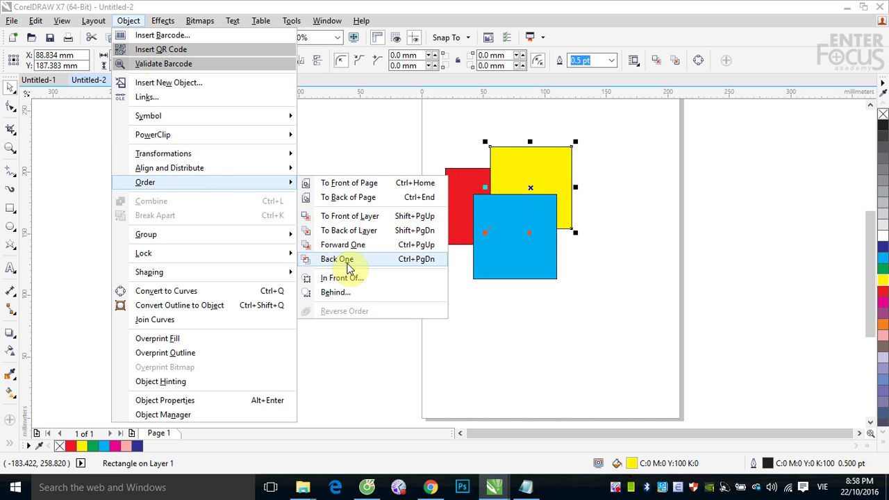
left_click(344, 267)
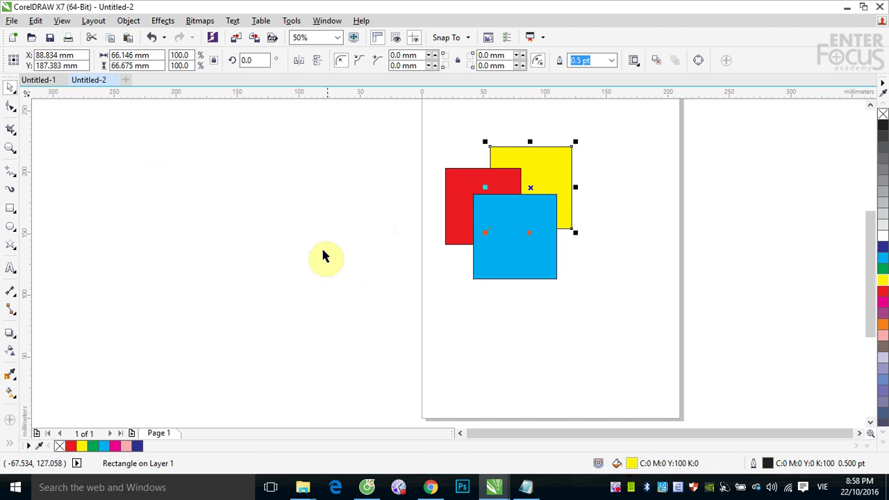
Bring the yellow square forward one level above the red square, and bring it to the front of the layer
left_click(127, 23)
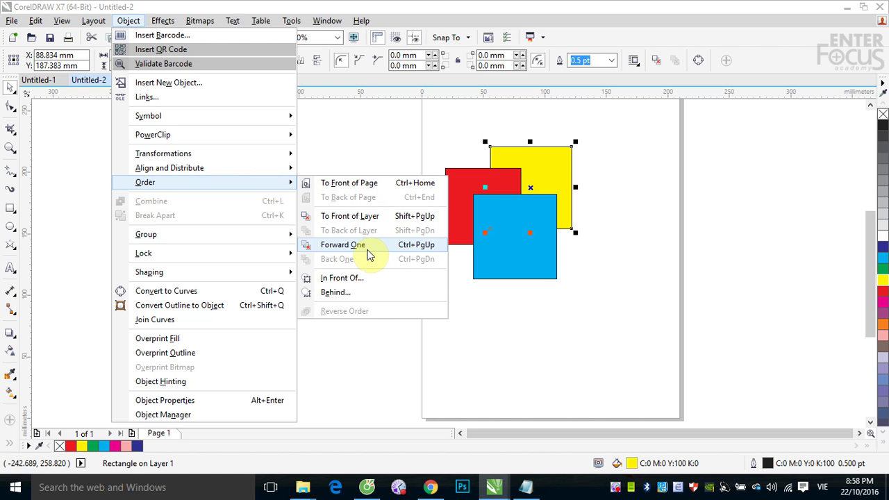
left_click(369, 254)
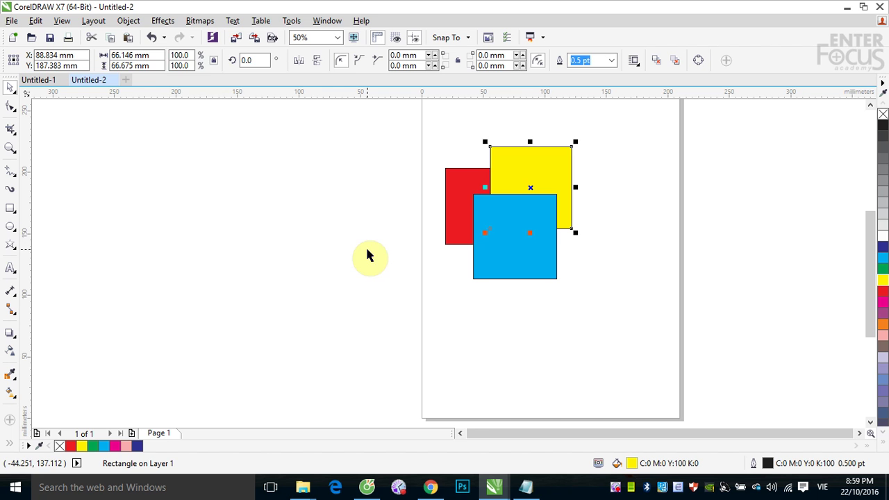
left_click(129, 21)
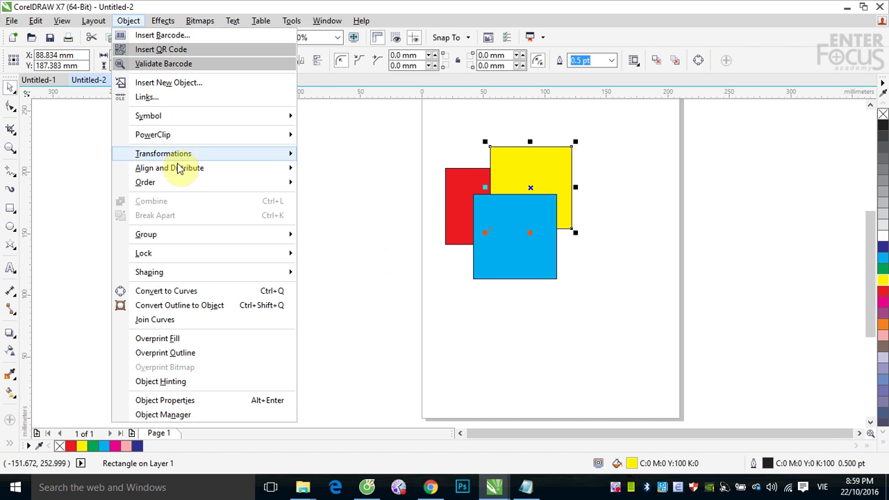
mouse_move(292, 183)
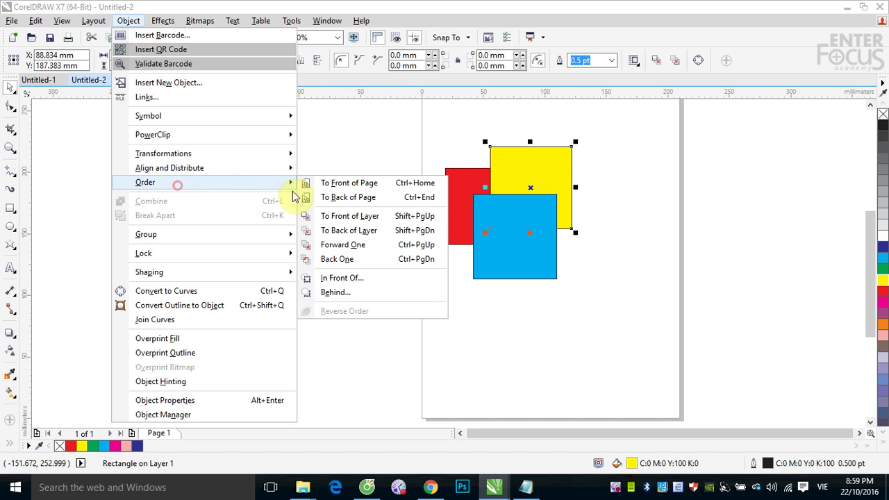
left_click(340, 216)
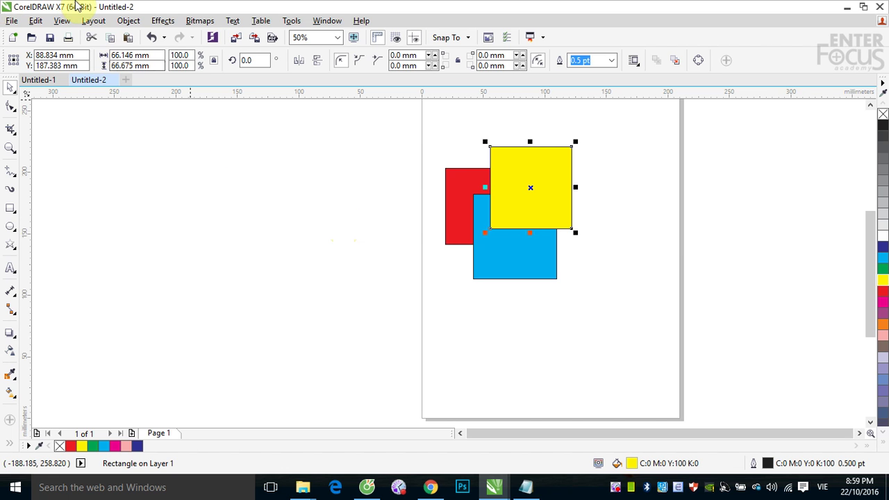
left_click(129, 22)
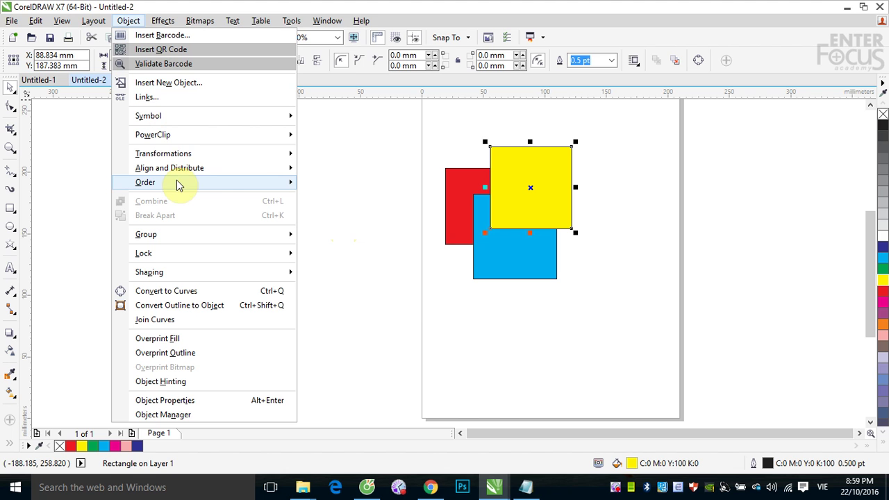
mouse_move(236, 182)
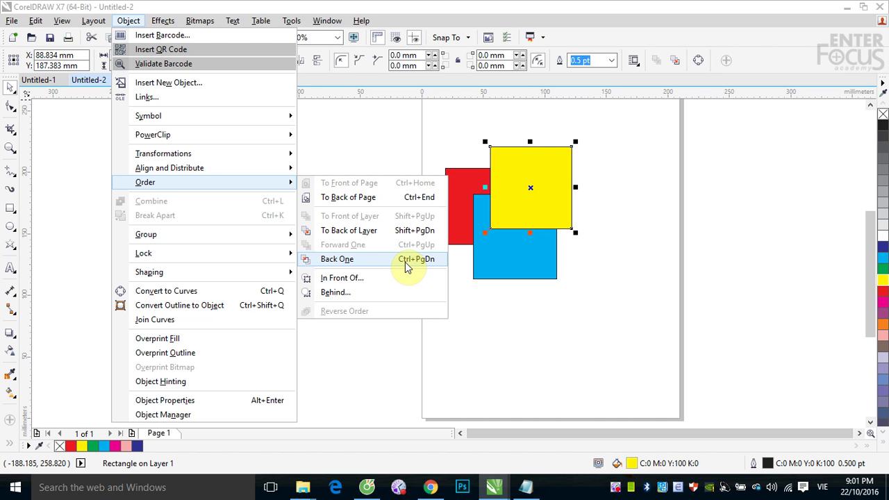
left_click(510, 254)
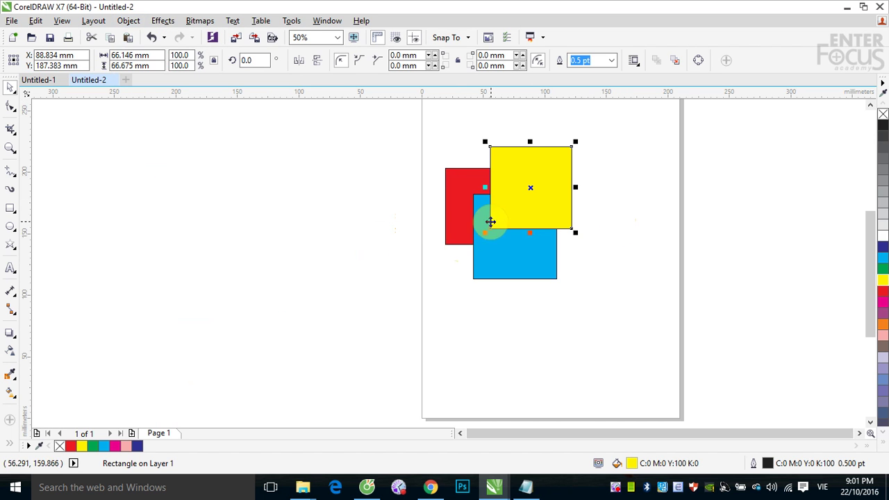
Draw a wide horizontal bar about 205 × 28 mm across the lower part of the squares and fill it green
left_click(10, 207)
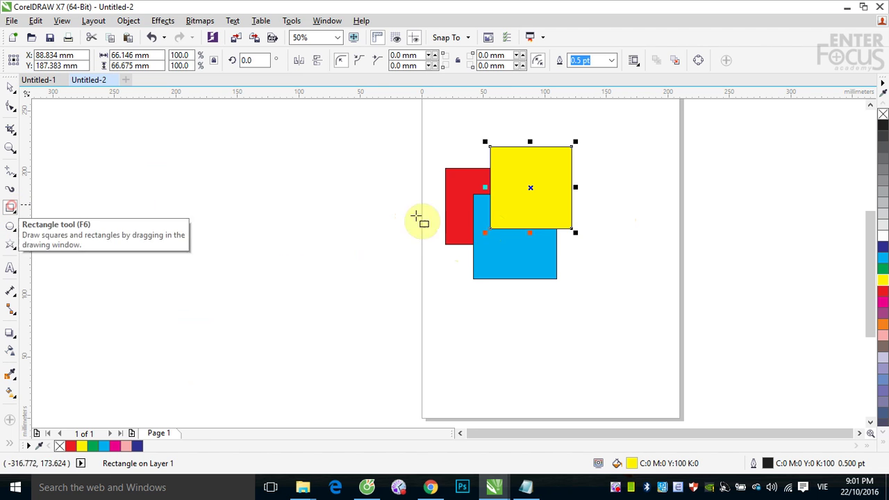
left_click_drag(412, 217, 663, 250)
left_click(882, 269)
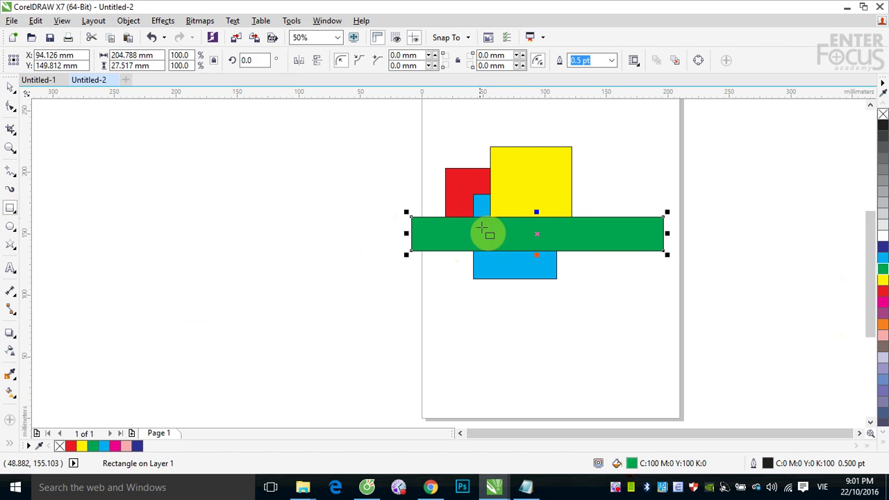
Draw a magenta-filled rectangle about 68 × 94 mm over the green bar and an orange-filled one about 59 × 70 mm overlapping its lower-left corner
left_click_drag(429, 199, 514, 316)
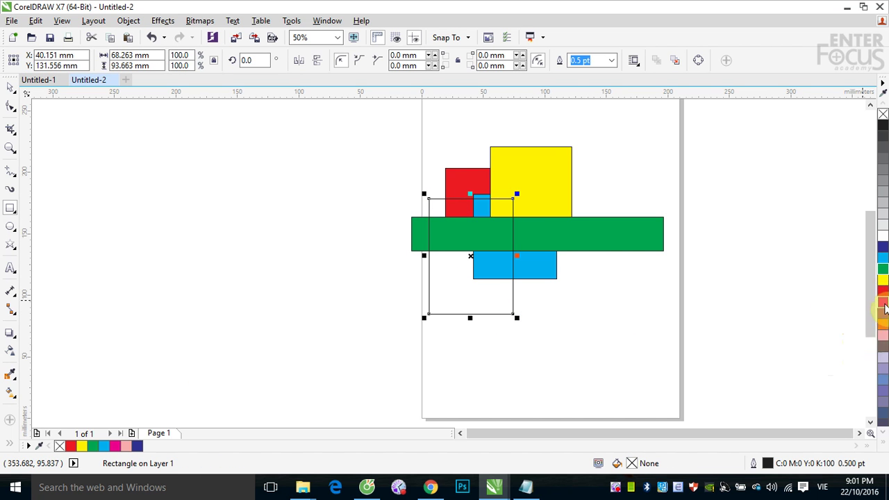
left_click(883, 302)
left_click_drag(403, 271, 476, 359)
left_click(882, 324)
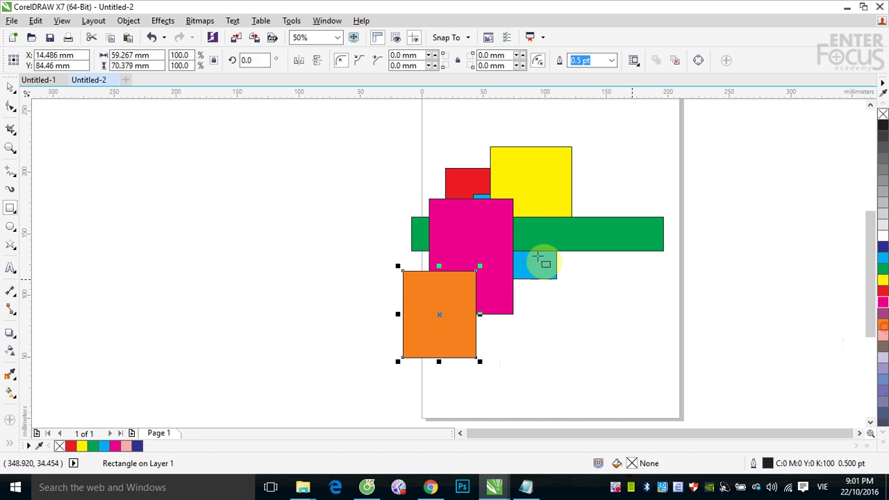
Spread out the stacked shapes by moving the green bar down and left, the yellow square slightly down and the red square up
left_click(10, 87)
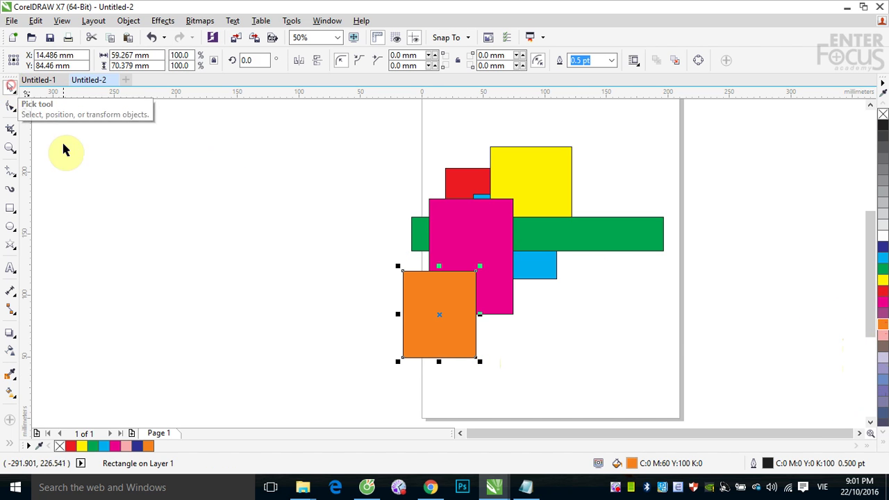
left_click(138, 210)
left_click_drag(587, 234, 534, 282)
left_click(544, 195)
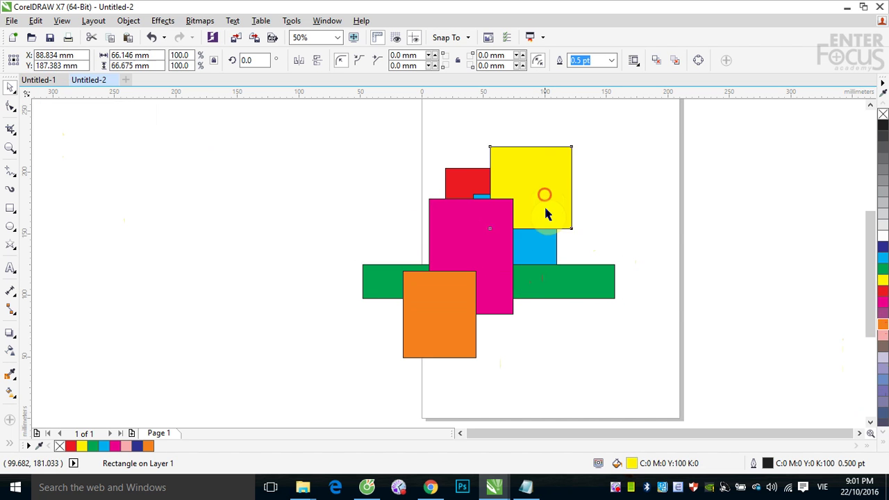
left_click_drag(545, 214, 547, 216)
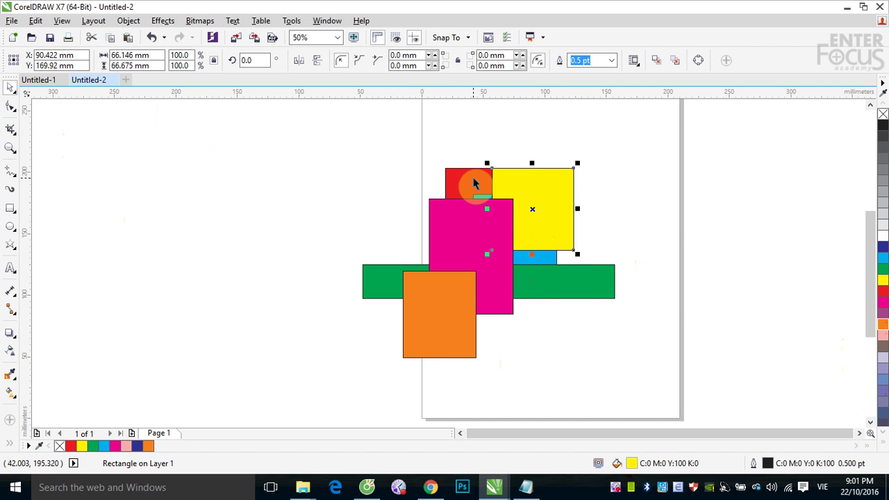
left_click_drag(463, 174, 454, 137)
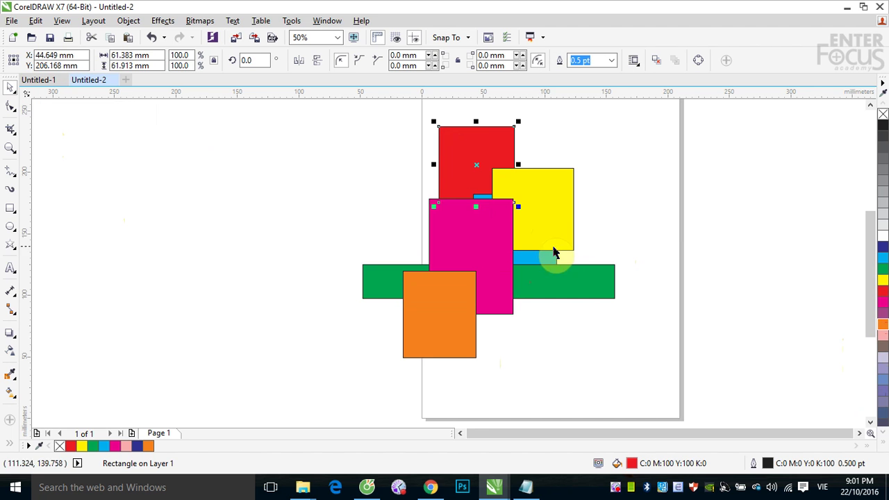
Stretch the cyan rectangle to about 157 mm tall, and move the red square down and right so it sits partly behind the yellow square
left_click_drag(542, 259, 500, 378)
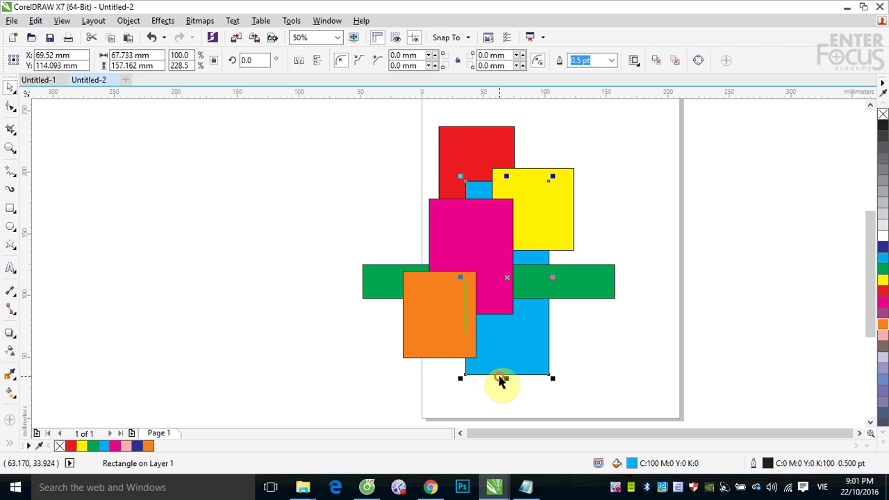
left_click(686, 284)
left_click(468, 146)
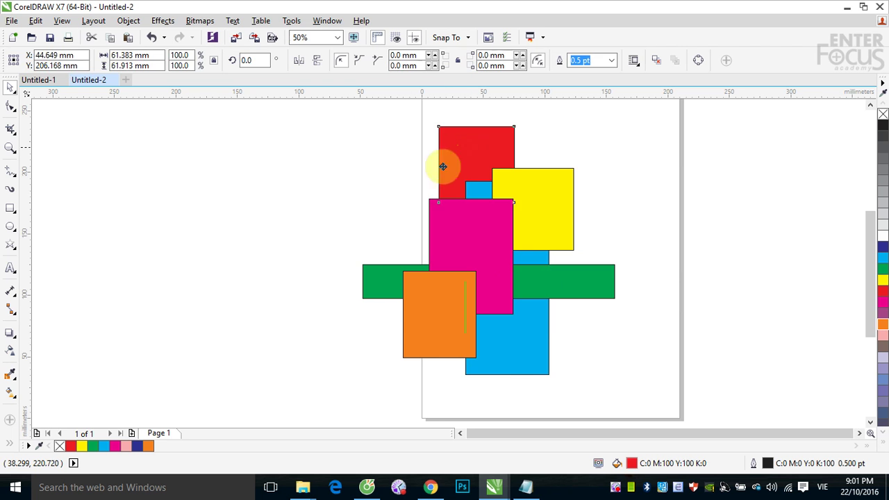
left_click_drag(443, 167, 540, 153)
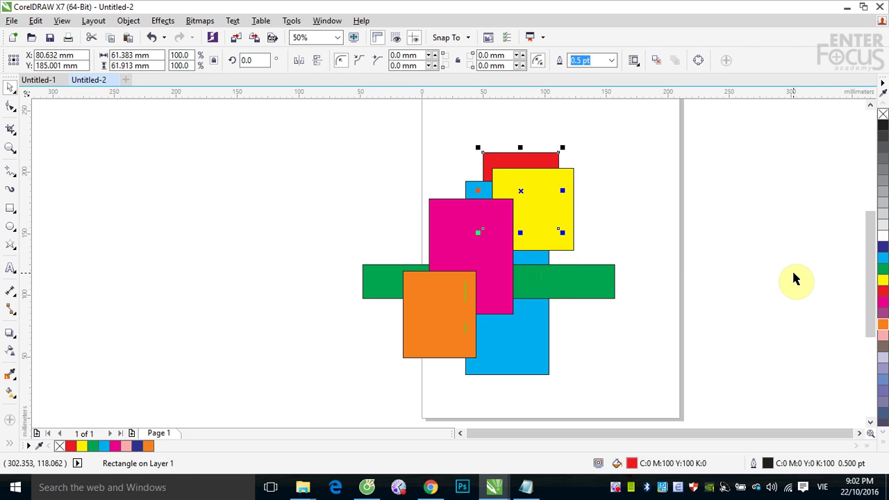
Bring the red square forward one level at a time above the yellow, magenta and orange rectangles, moving it over each in turn
key("ctrl+Page_Up")
key("ctrl+Page_Up")
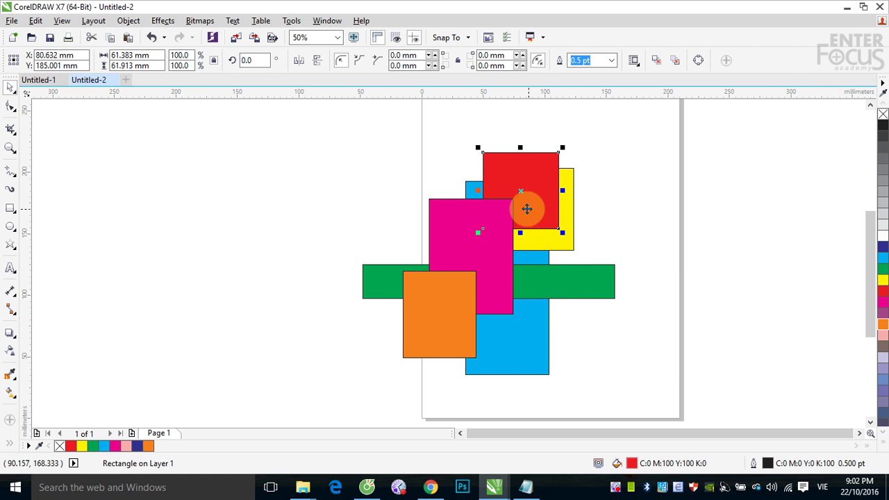
left_click_drag(524, 208, 547, 271)
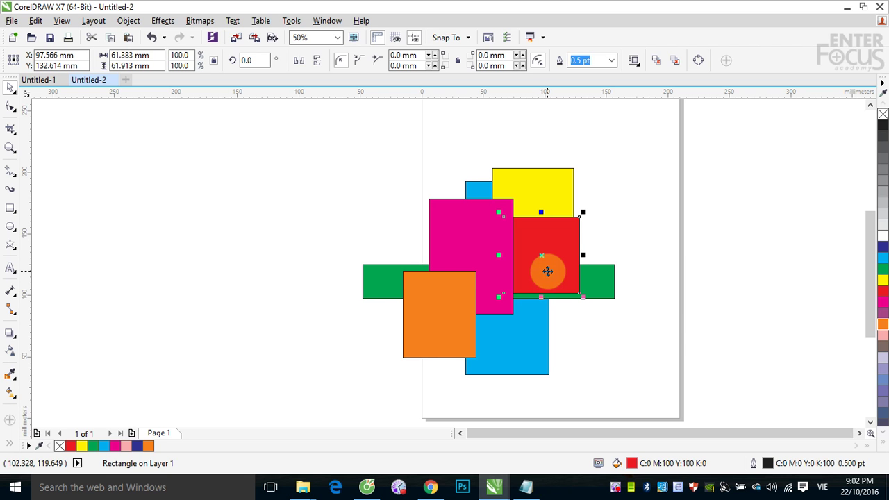
key("ctrl+Page_Up")
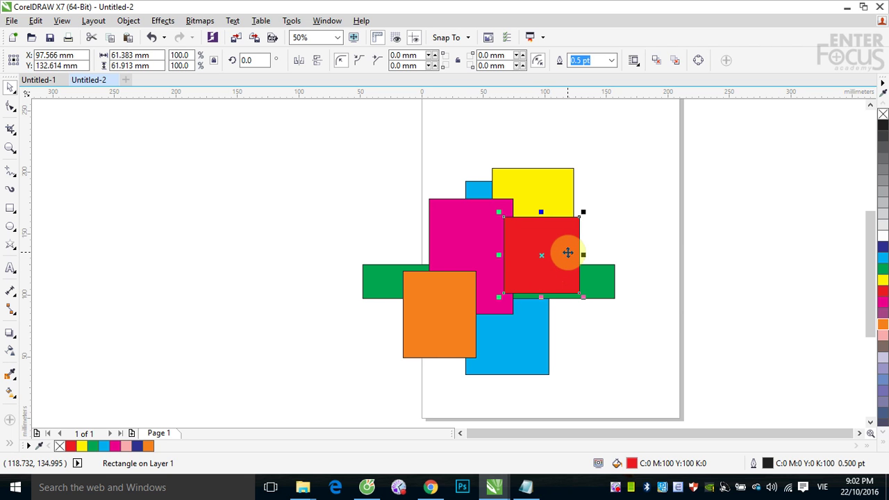
left_click_drag(568, 253, 518, 262)
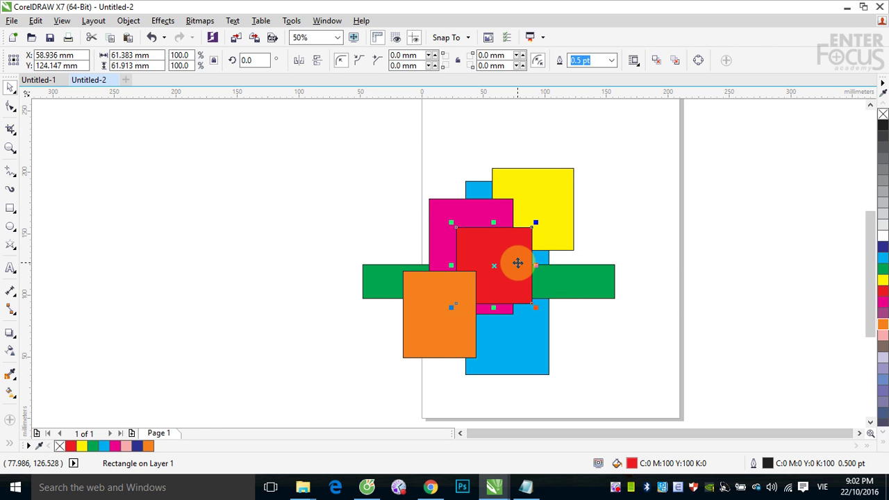
key("ctrl+Page_Up")
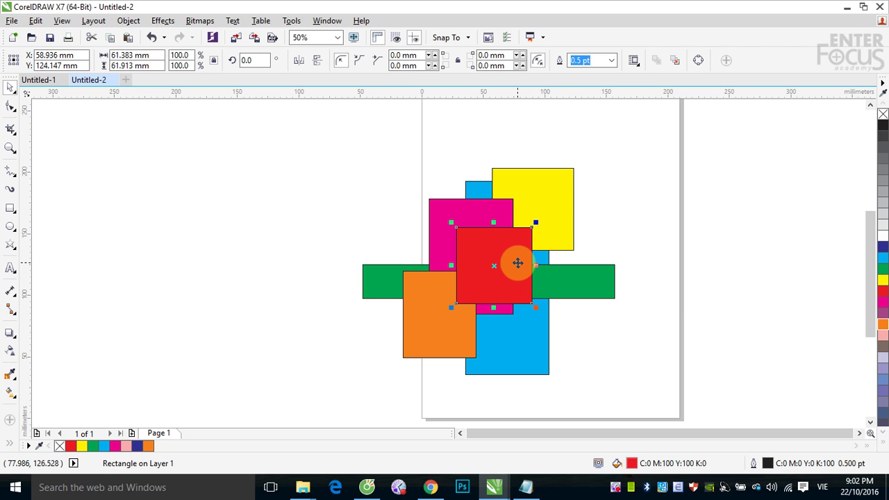
Send the red square back one level at a time to the bottom of the stack, and move it right to about X 101 mm
key("ctrl+Page_Down")
key("ctrl+Page_Down")
key("ctrl+Page_Down")
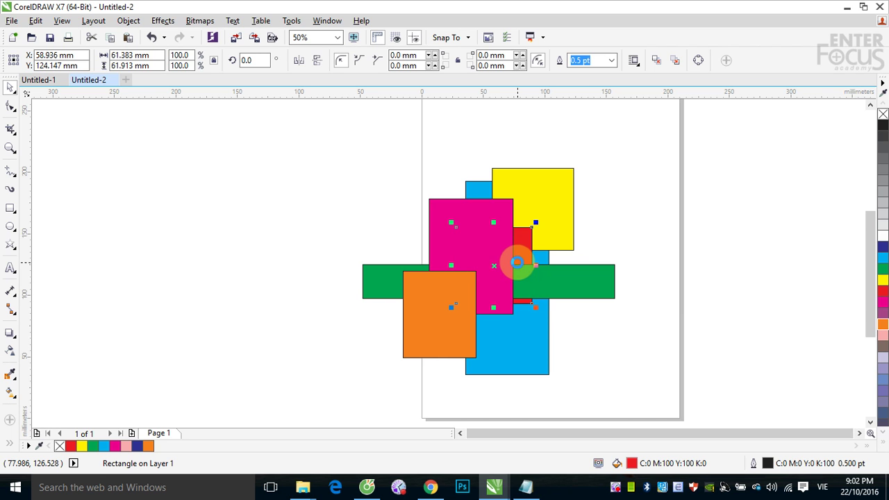
key("ctrl+Page_Down")
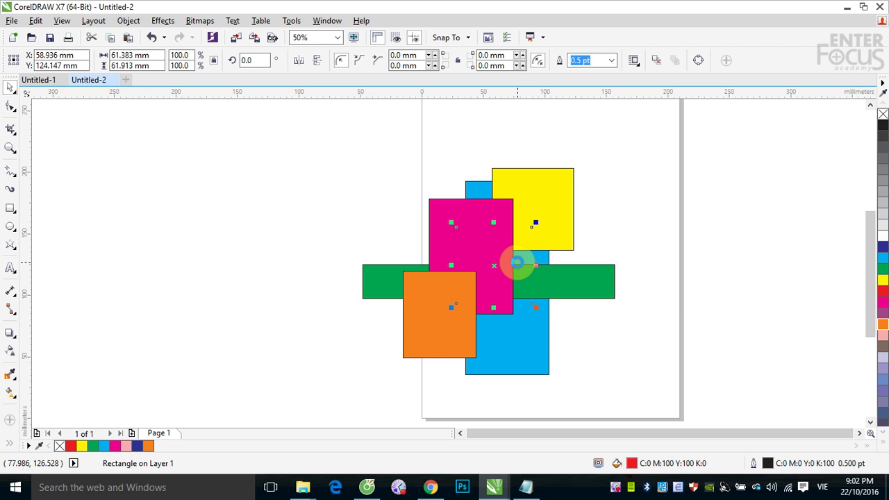
left_click_drag(493, 265, 544, 276)
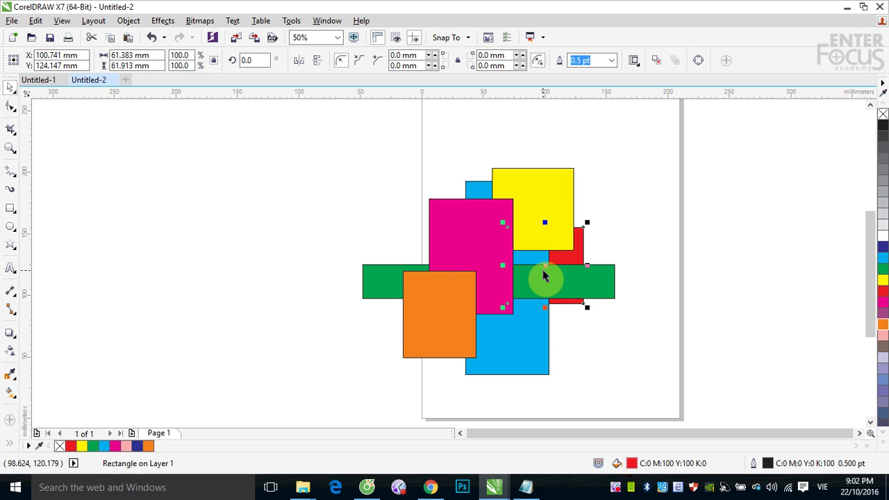
Bring the red square to the front of the layer over the orange rectangle, and send it to the back and to about X 99, Y 91 mm
key("shift+Page_Up")
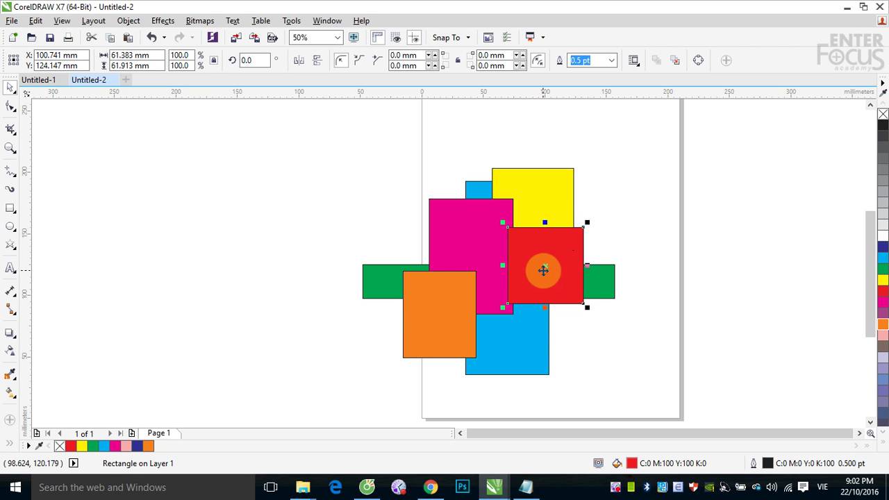
left_click_drag(543, 271, 482, 287)
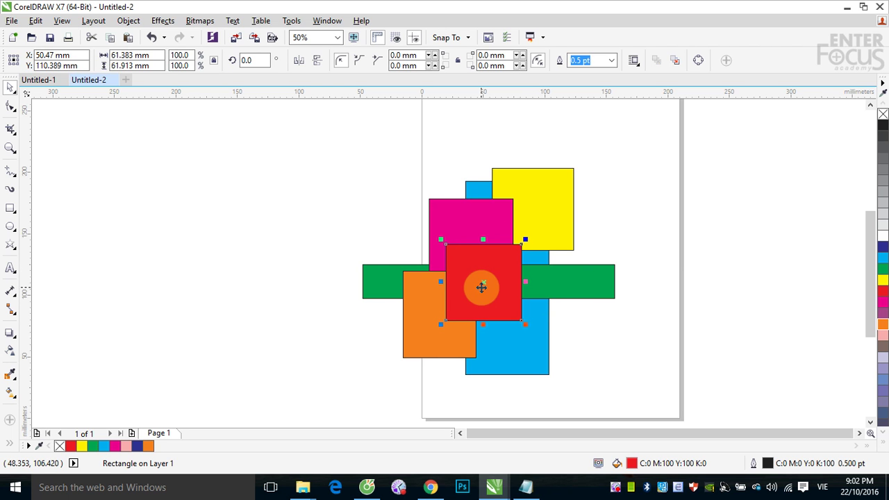
key("shift+Page_Down")
left_click_drag(482, 292, 544, 311)
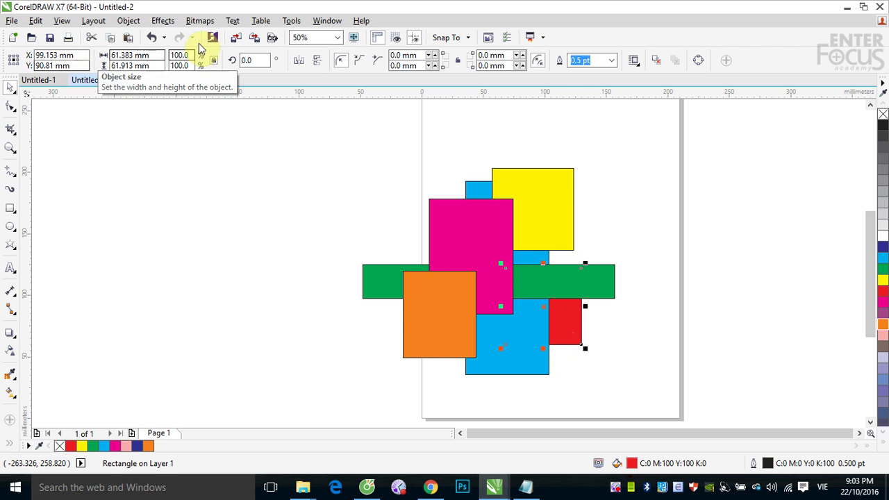
left_click(164, 21)
mouse_move(132, 21)
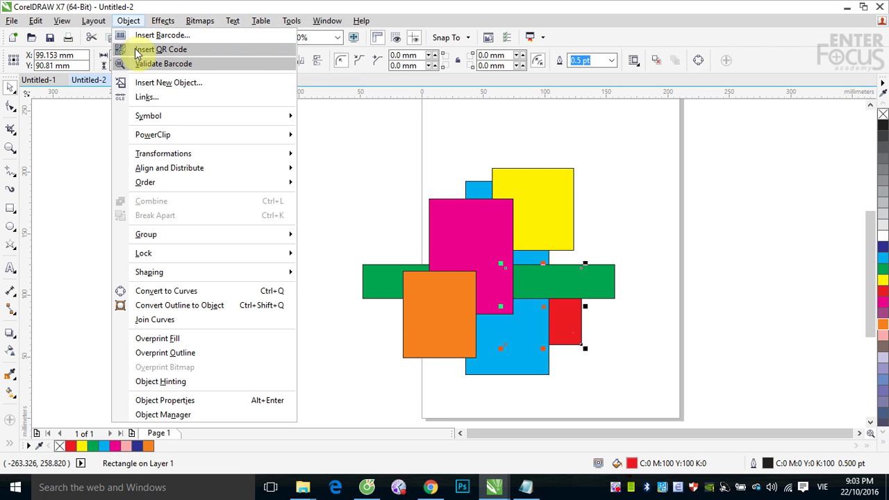
mouse_move(161, 184)
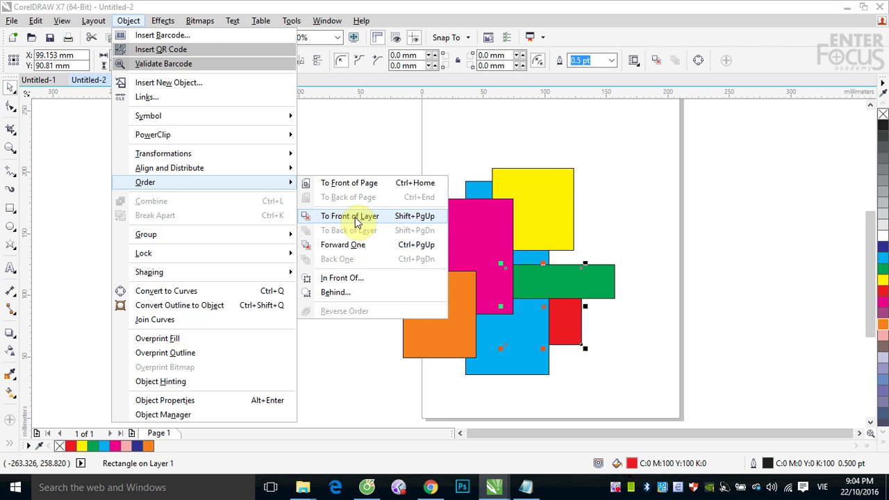
left_click(354, 216)
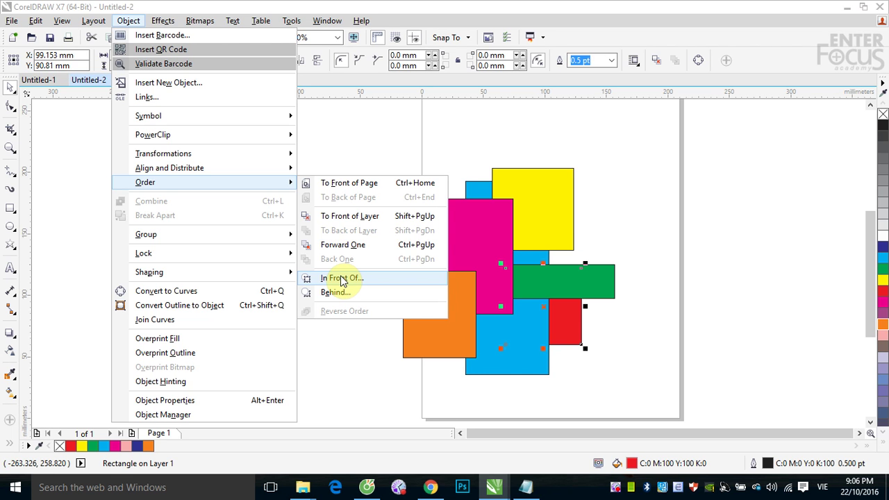
left_click(342, 280)
left_click(669, 236)
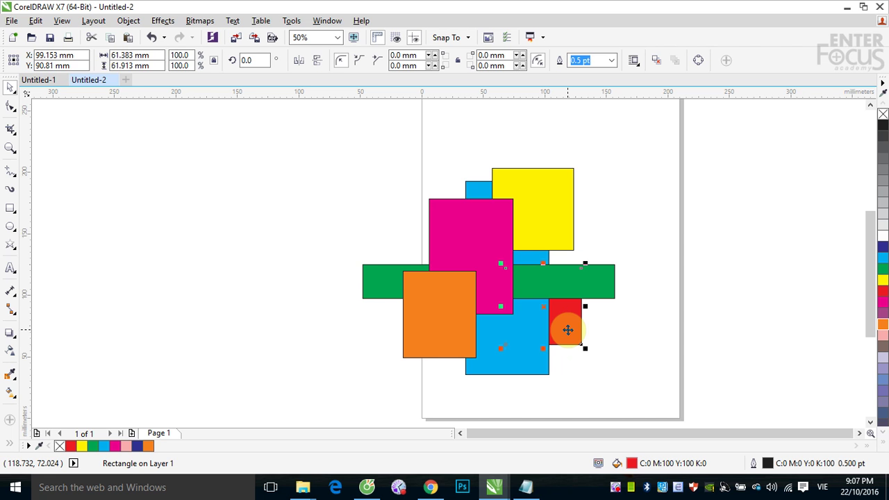
Place the red square directly in front of the magenta rectangle with the In Front Of order command
left_click(127, 20)
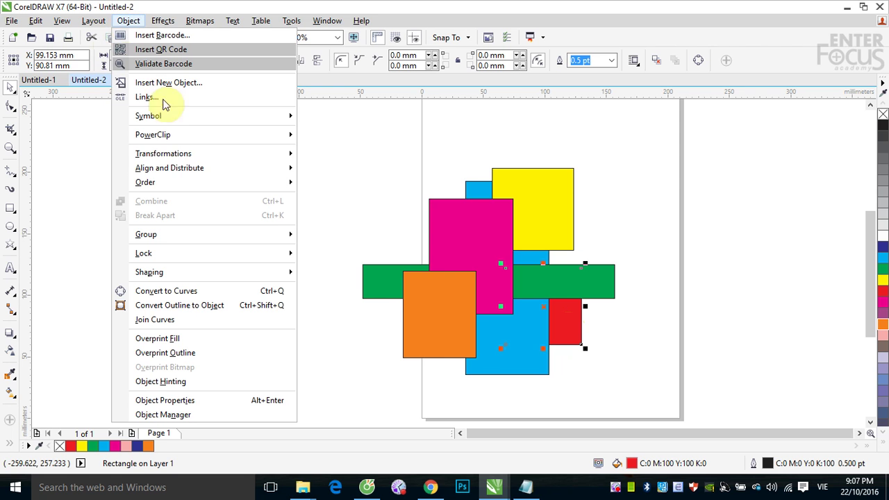
mouse_move(167, 185)
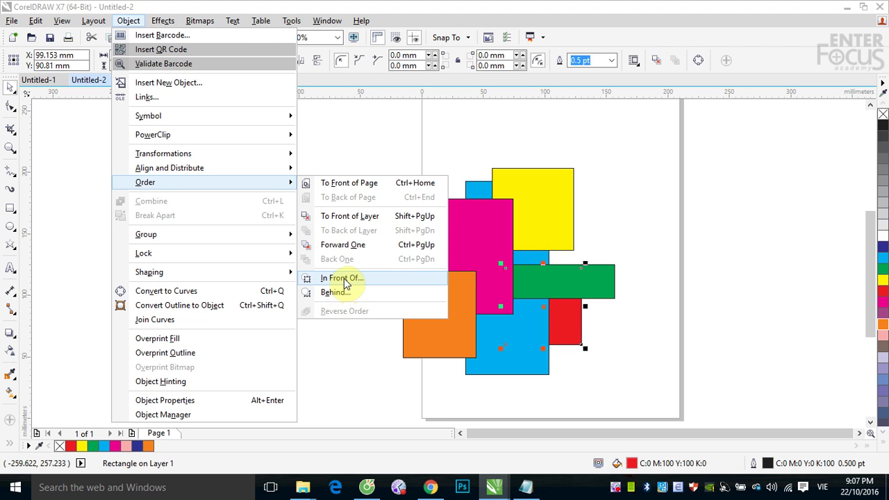
left_click(343, 279)
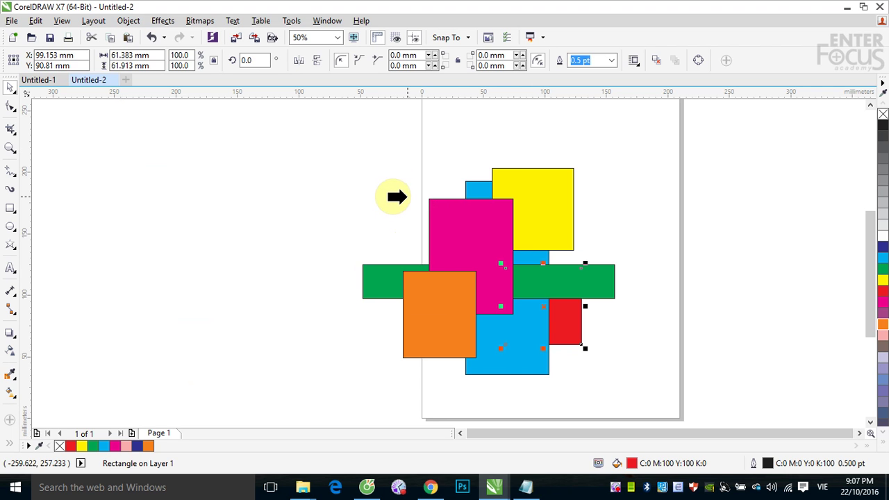
left_click(464, 252)
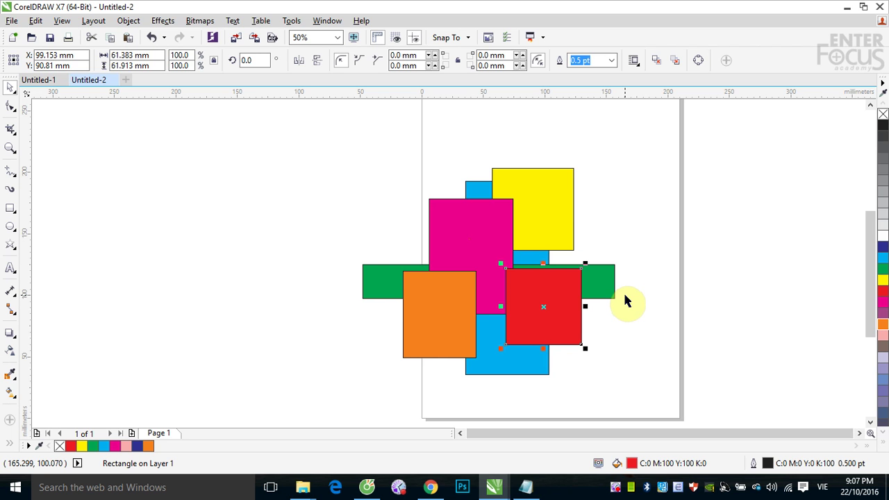
Place the tall cyan rectangle directly behind the orange rectangle with the Behind order command
left_click(485, 198)
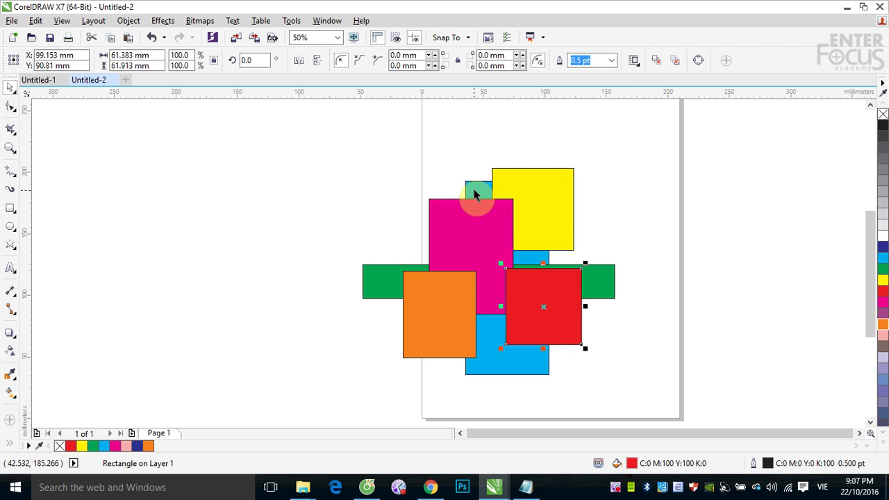
left_click(474, 191)
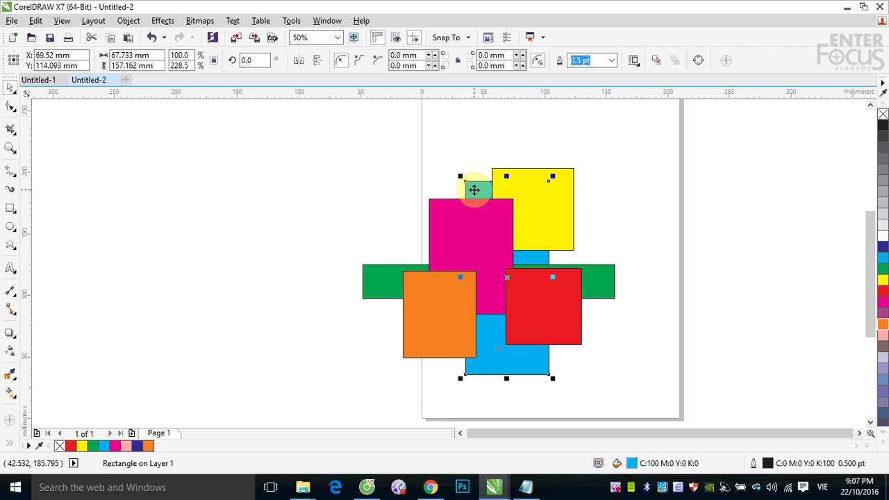
left_click(126, 21)
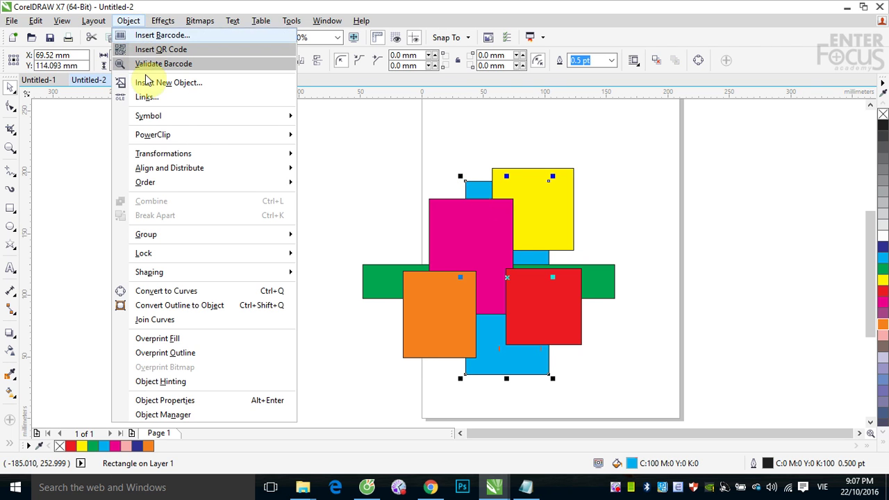
left_click(161, 182)
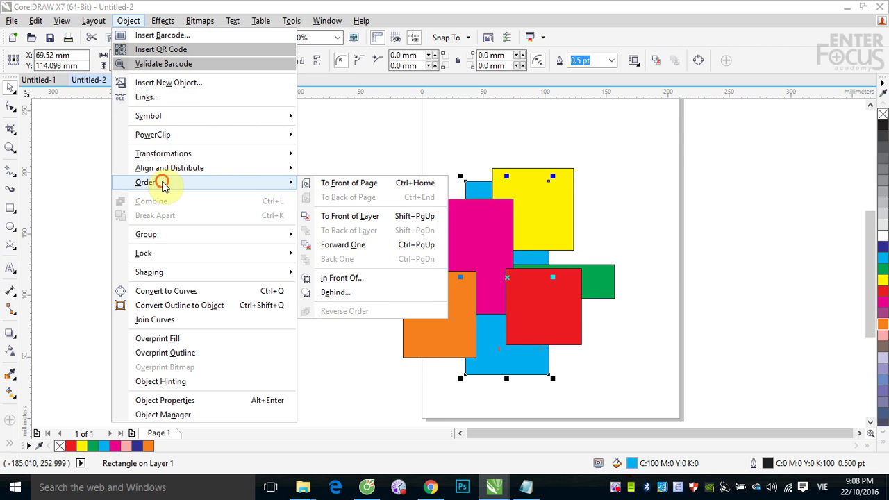
left_click(332, 292)
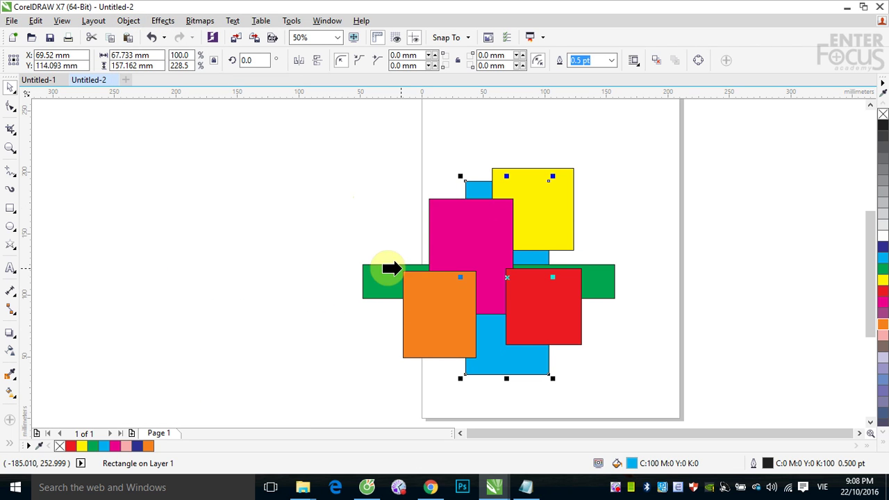
left_click(427, 297)
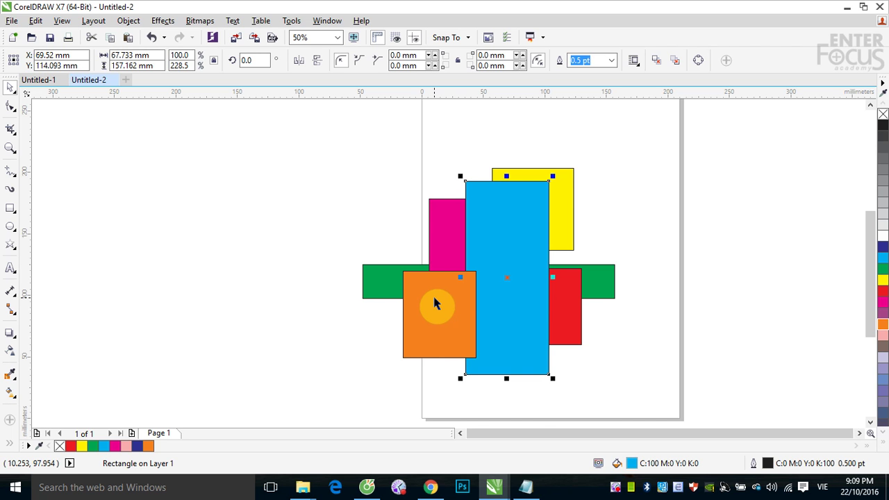
right_click(615, 489)
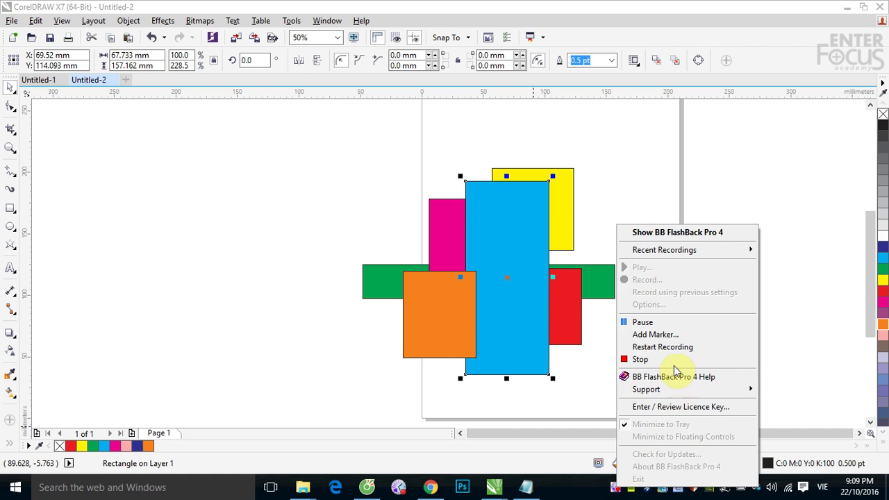